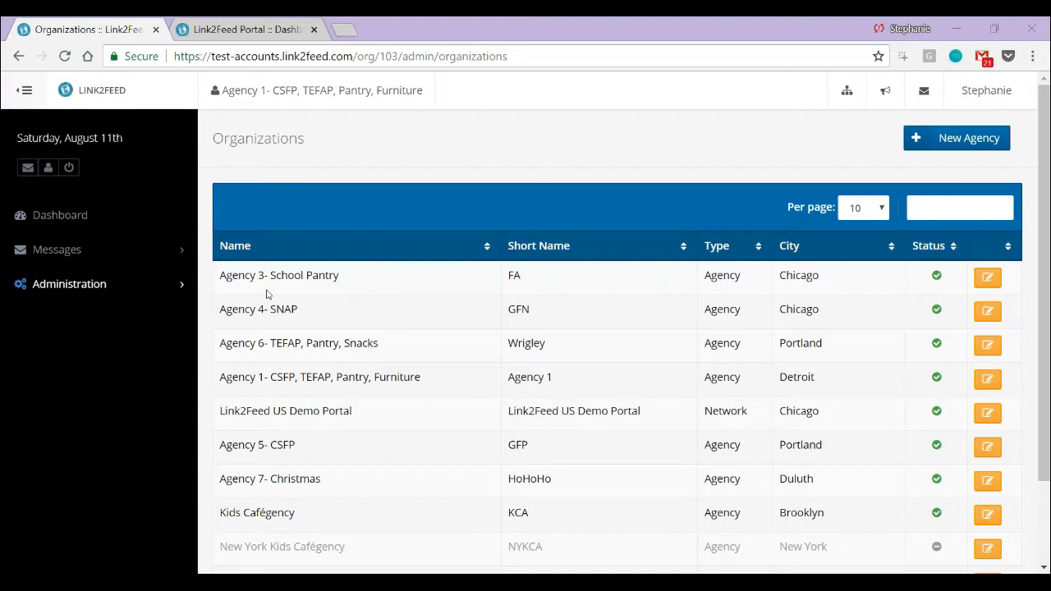
Start a new agency with the name Training Organization and the short name TO
left_click(959, 140)
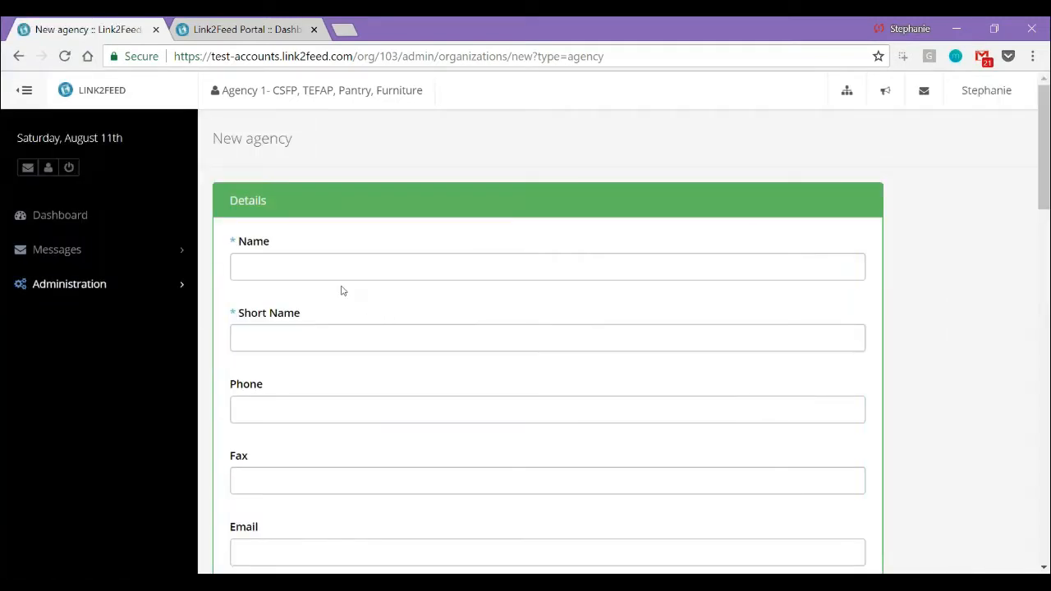
left_click(334, 267)
type("Training O")
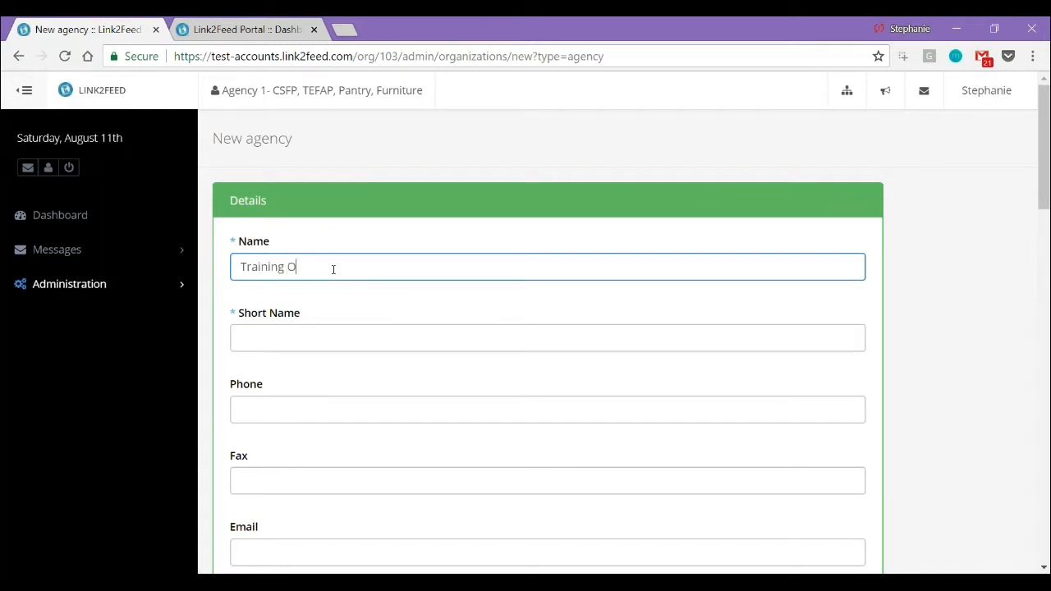
type("rganization")
key("Tab")
type("TO")
key("Tab")
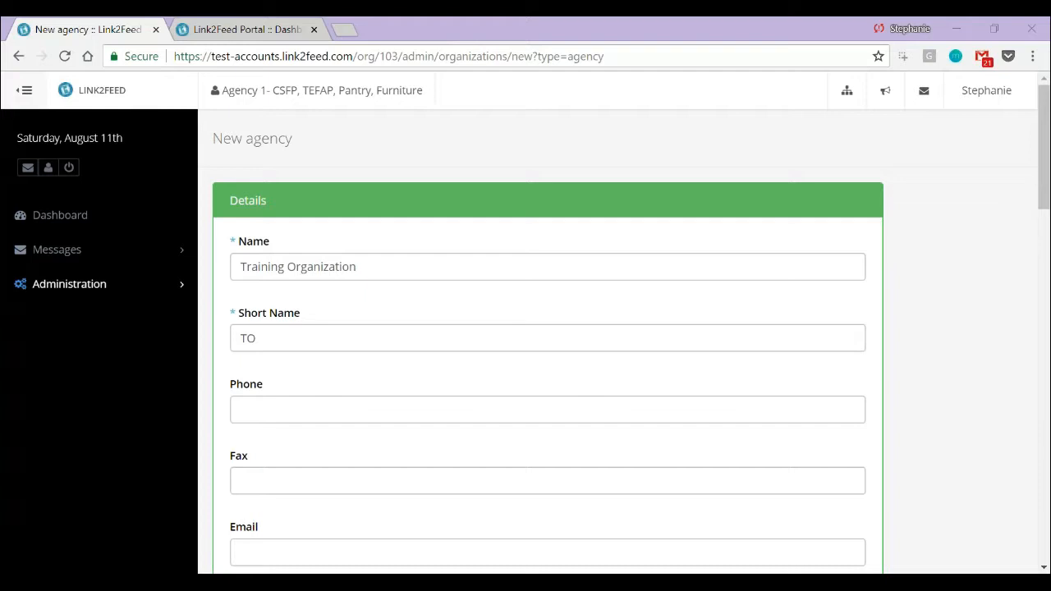
Fill in the new agency's address by choosing the suggested Boston, MA location for Address Line 1
left_click(548, 338)
scroll(547, 338, "down", 4)
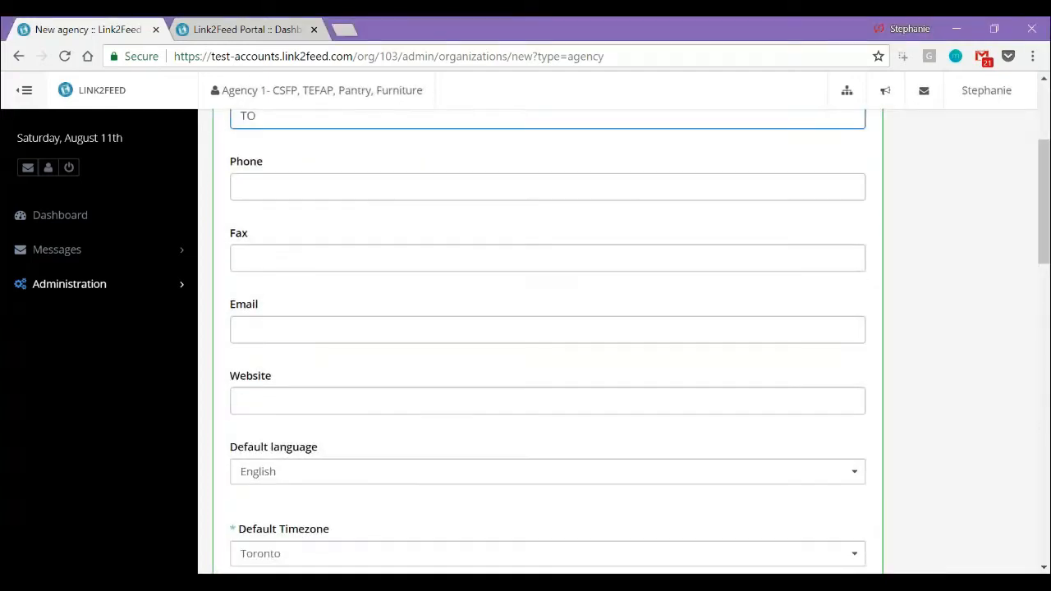
scroll(331, 340, "down", 1)
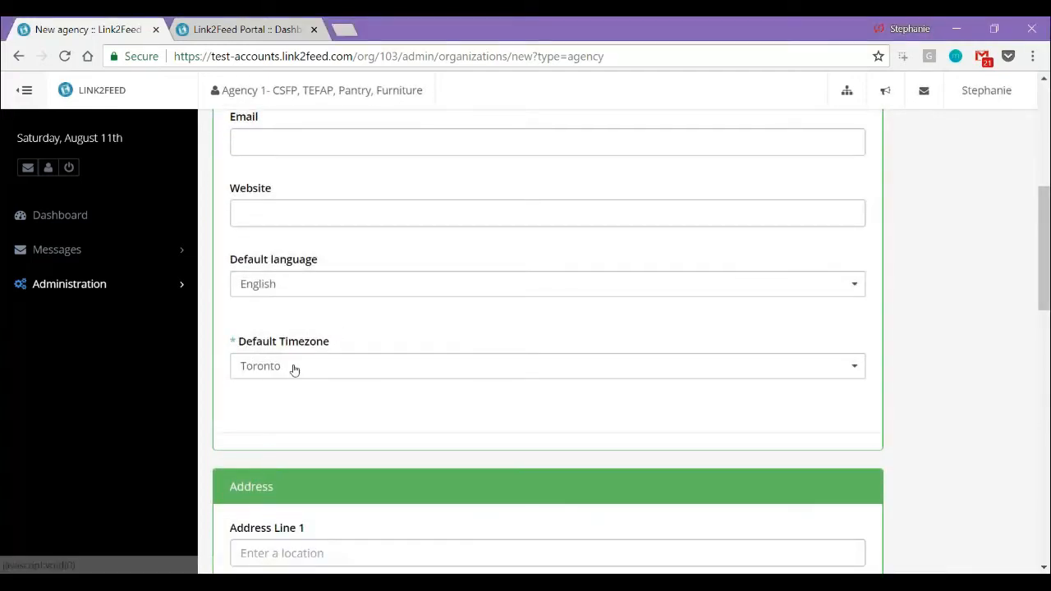
scroll(293, 369, "down", 2)
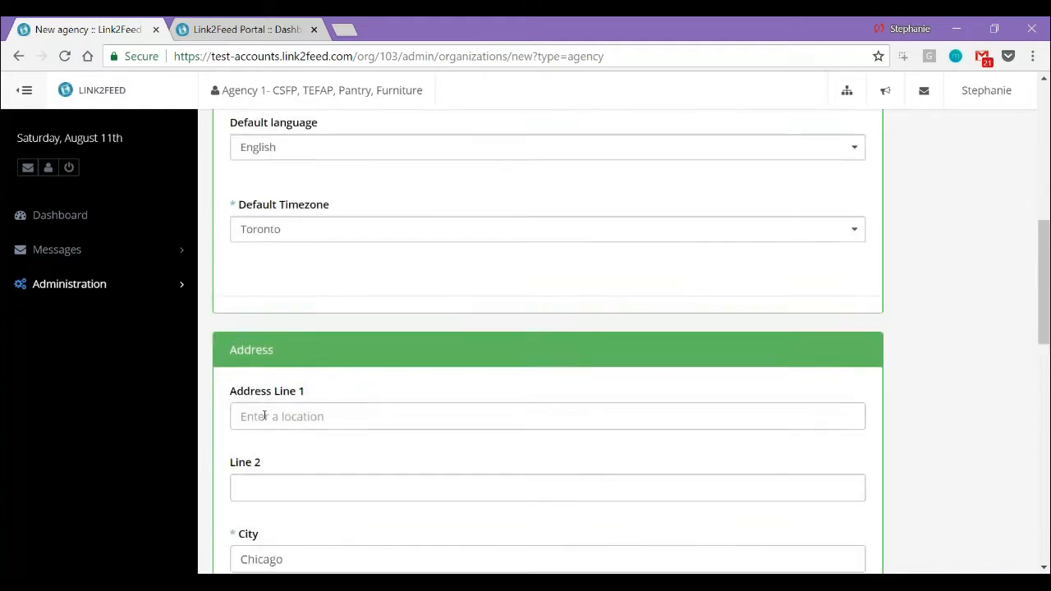
left_click(264, 416)
type("38")
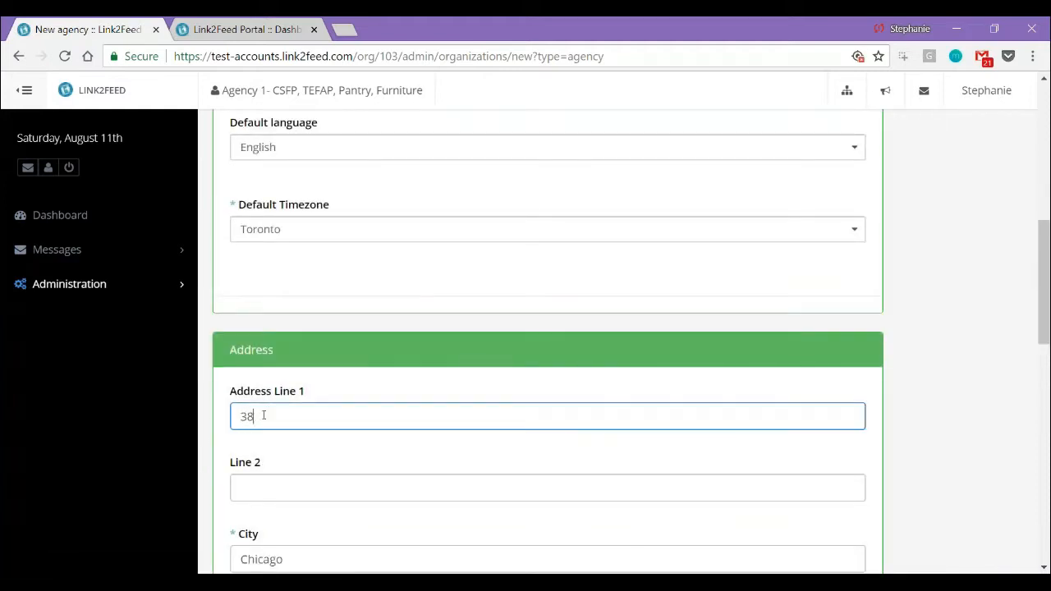
type("2")
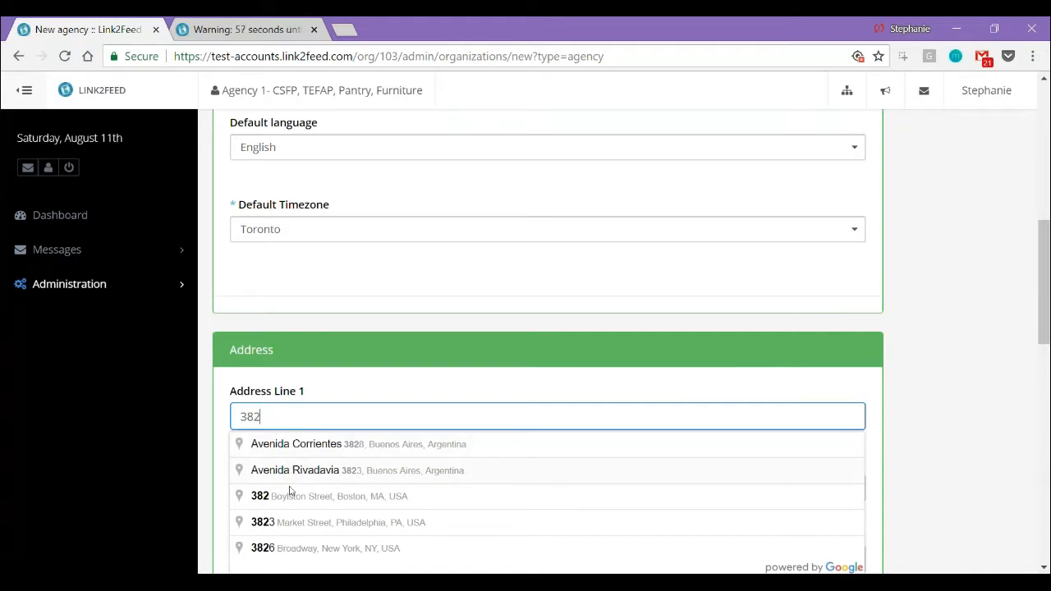
left_click(289, 497)
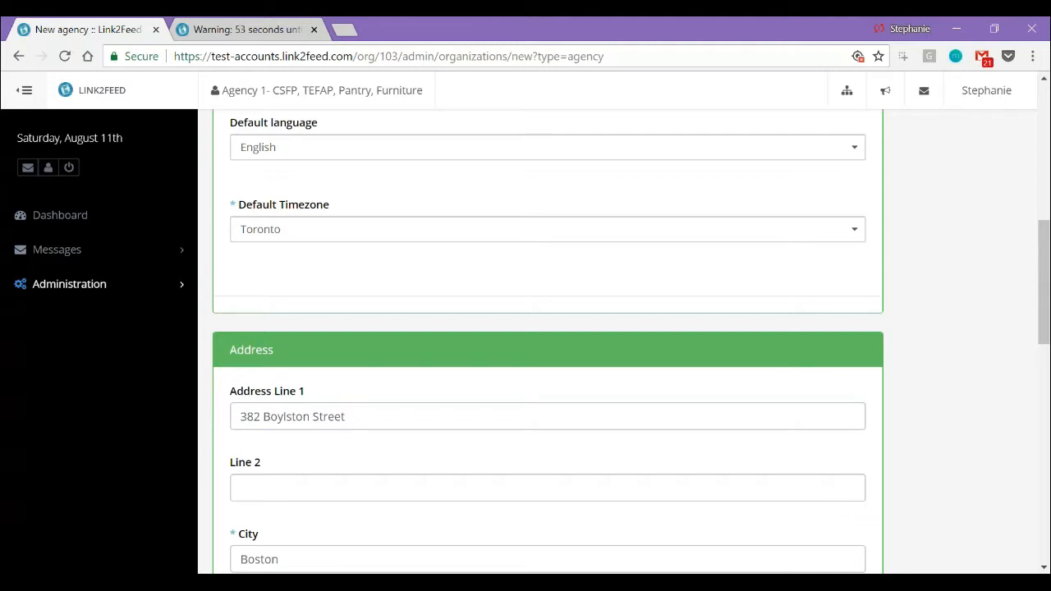
left_click(289, 491)
Add a blank contact entry under the agency's Contact Information and delete it again
scroll(289, 496, "down", 2)
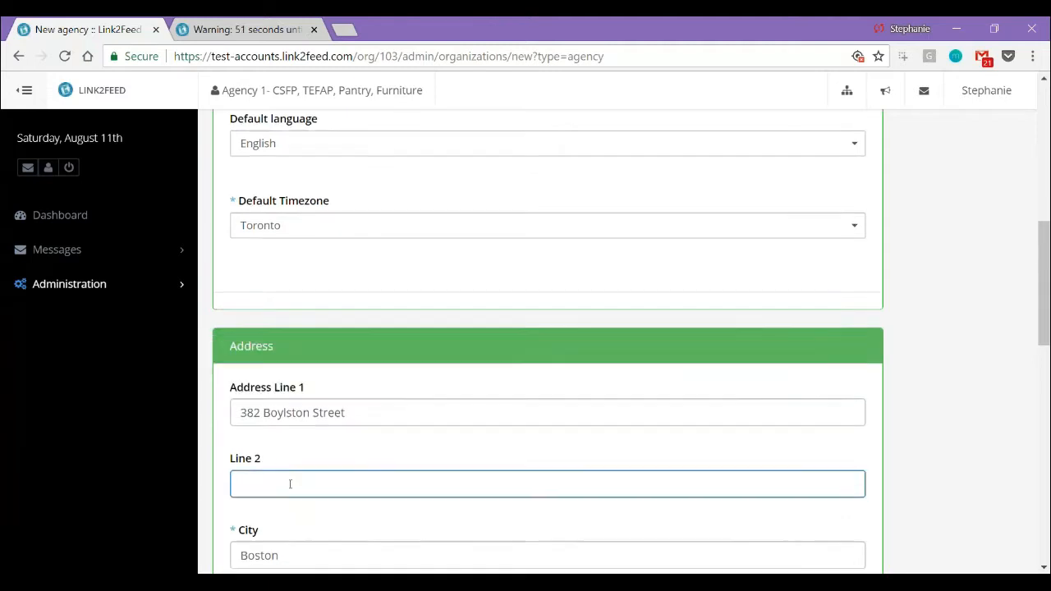
scroll(289, 482, "down", 3)
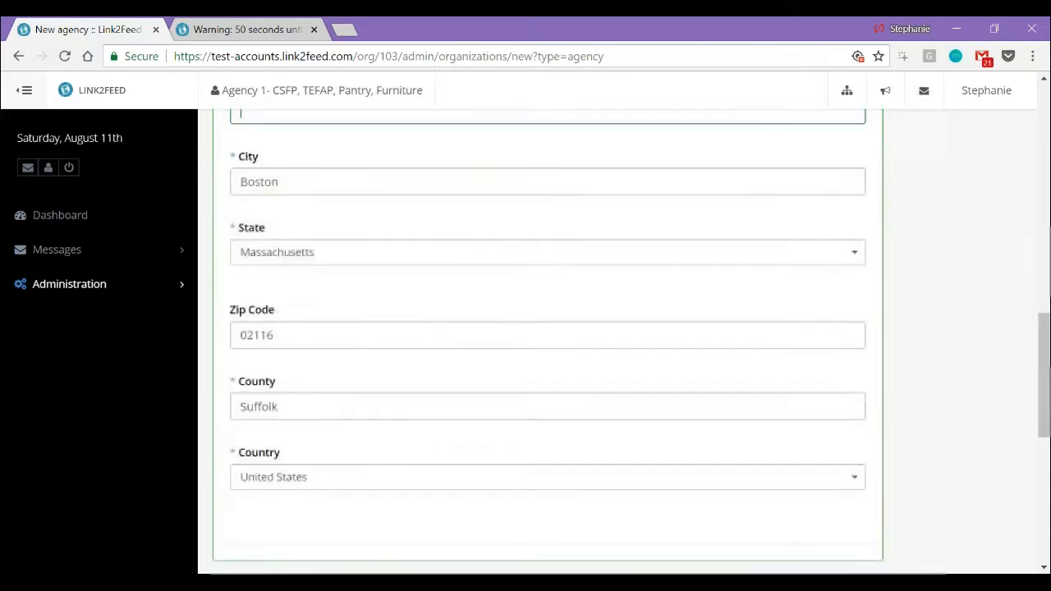
scroll(289, 482, "down", 2)
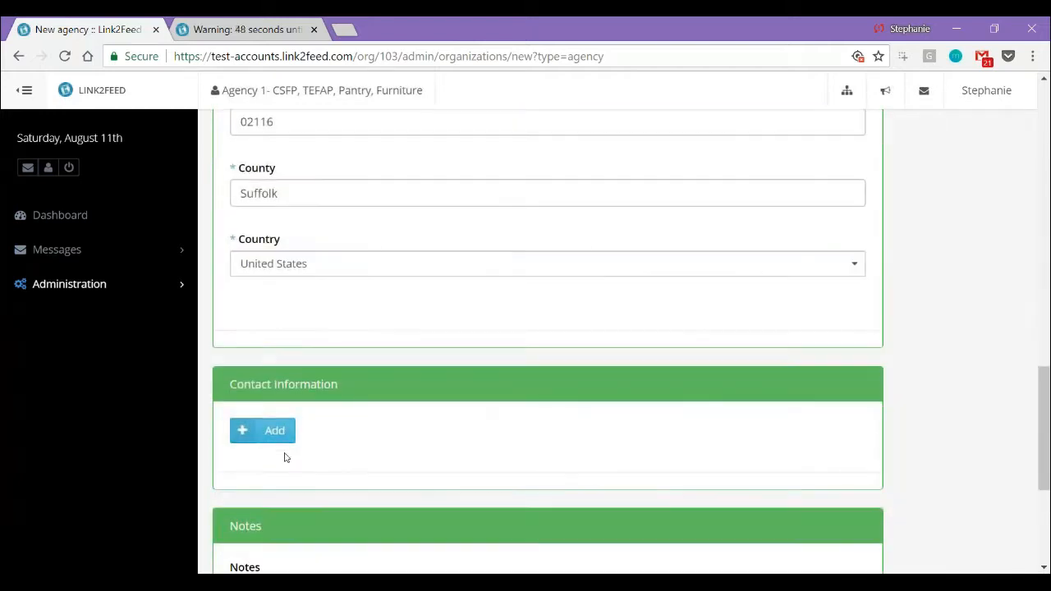
left_click(273, 429)
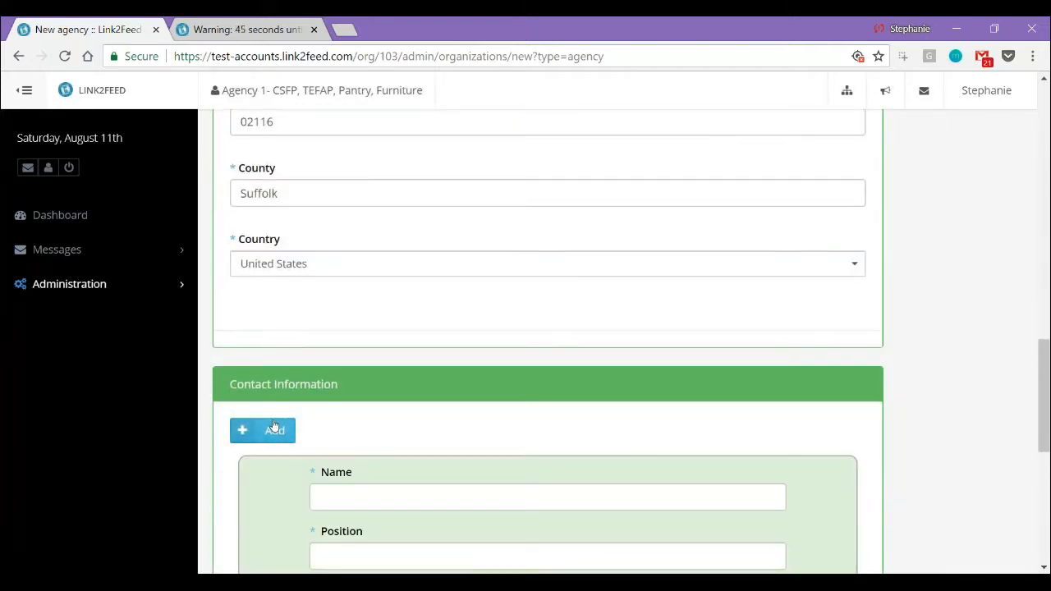
scroll(273, 425, "down", 2)
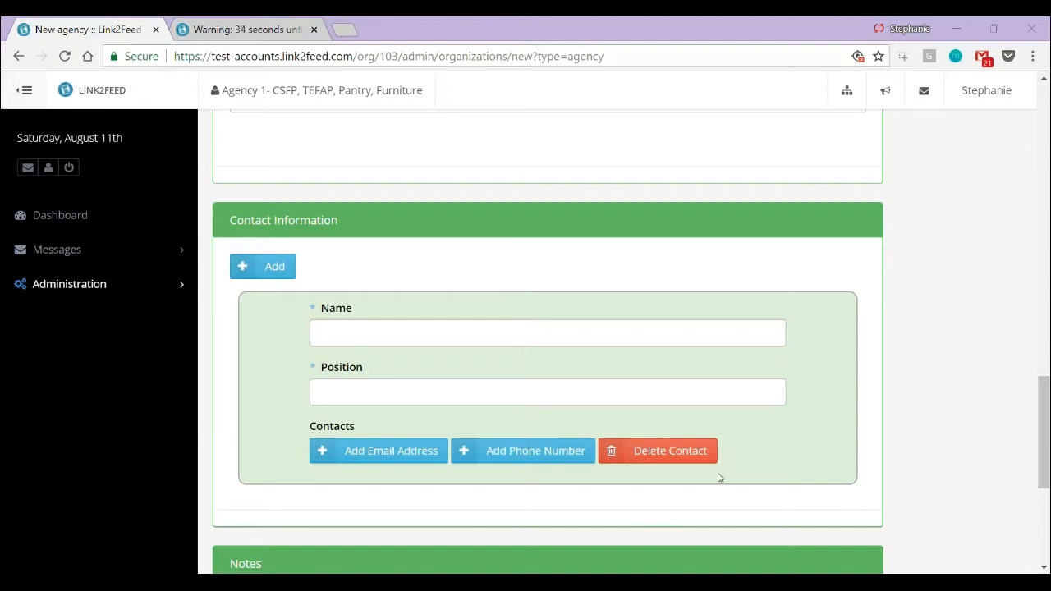
left_click(661, 451)
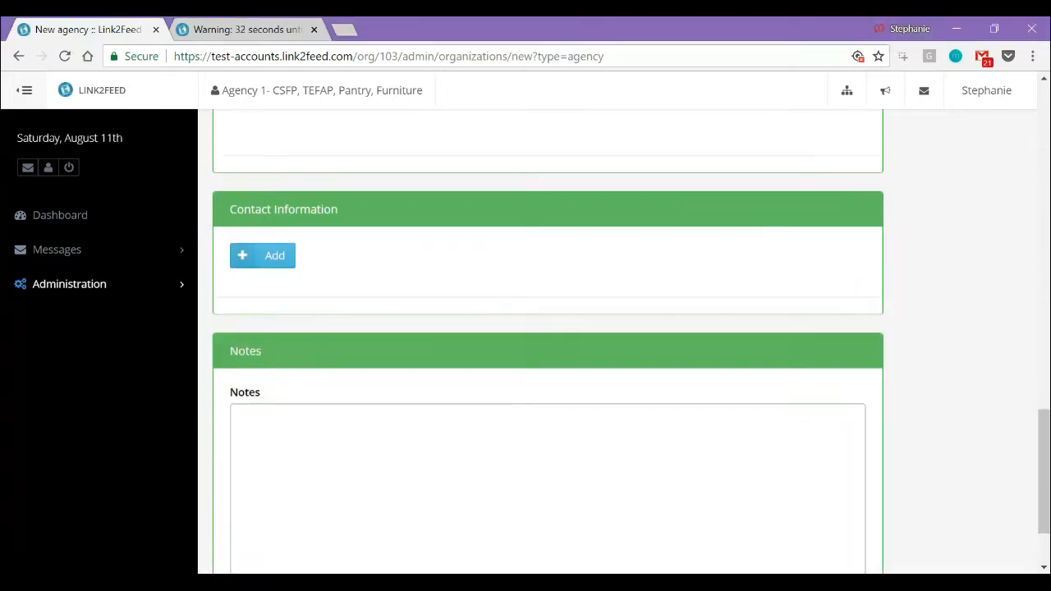
Save the new agency and view which applications are enabled for it
scroll(826, 526, "down", 2)
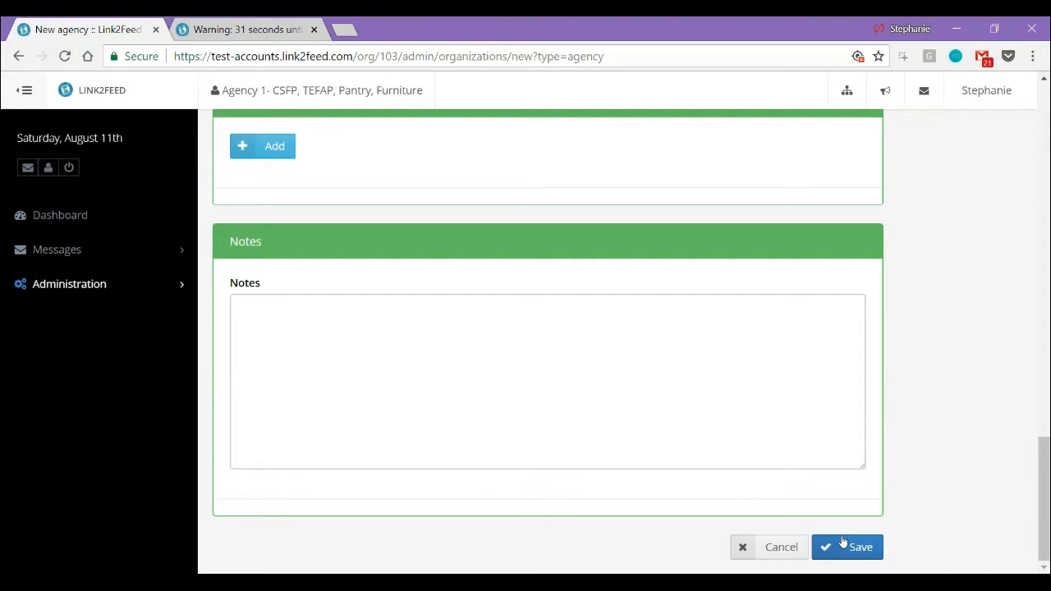
left_click(843, 542)
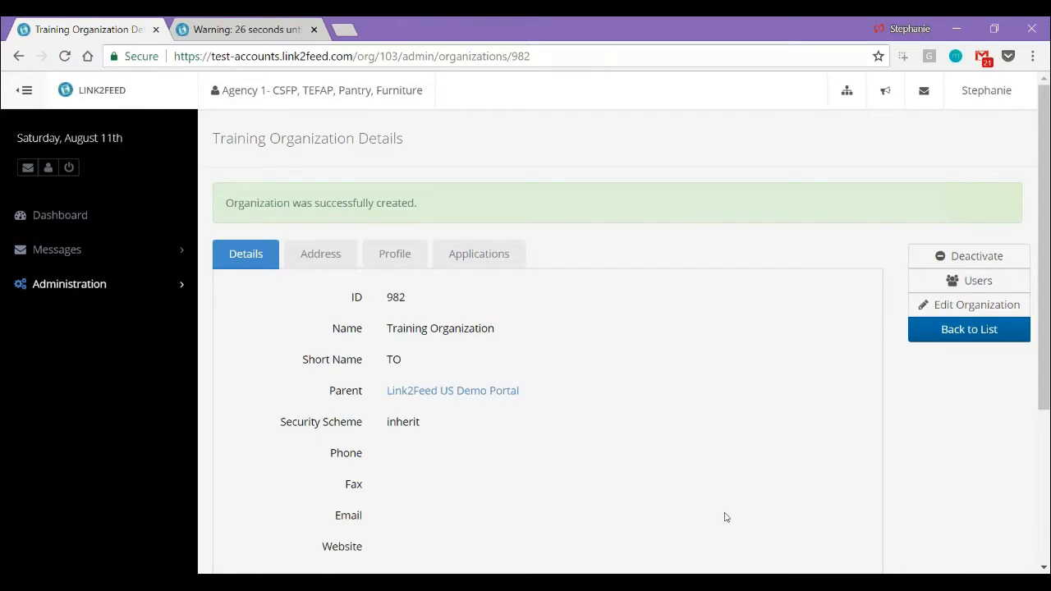
scroll(725, 516, "down", 1)
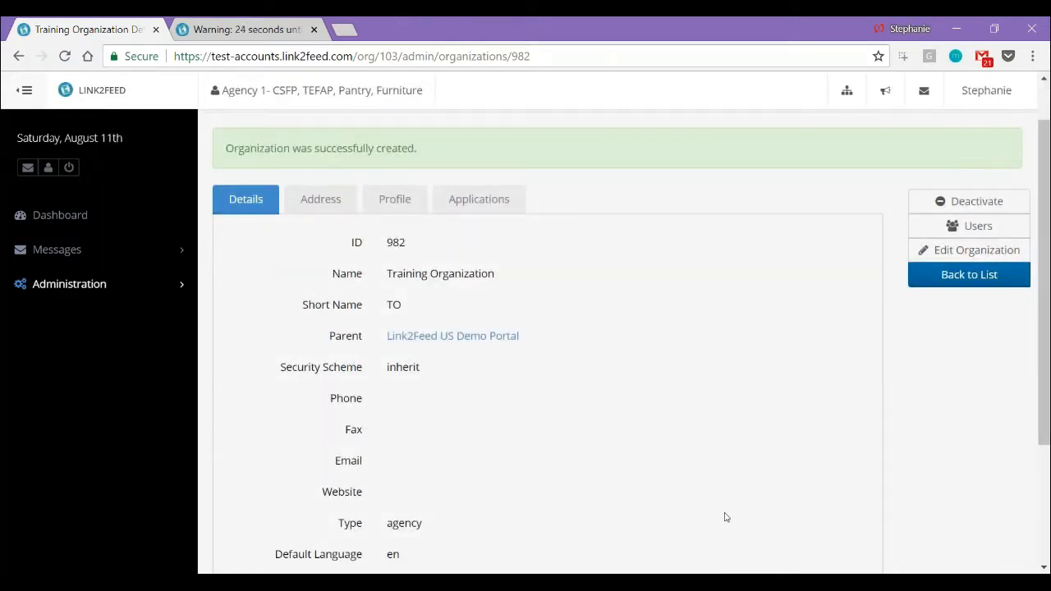
scroll(725, 516, "up", 1)
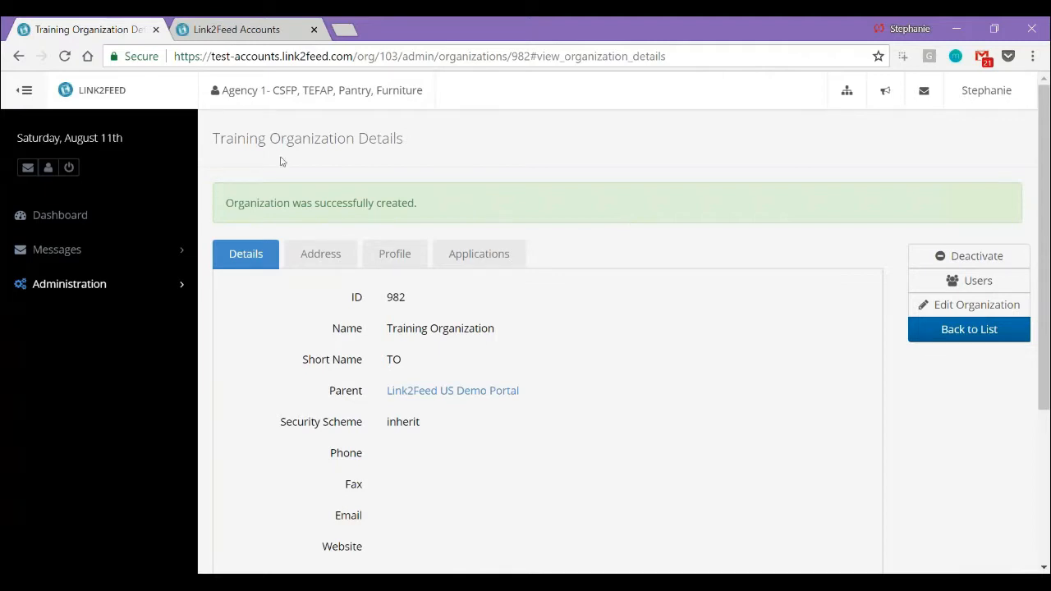
left_click(487, 253)
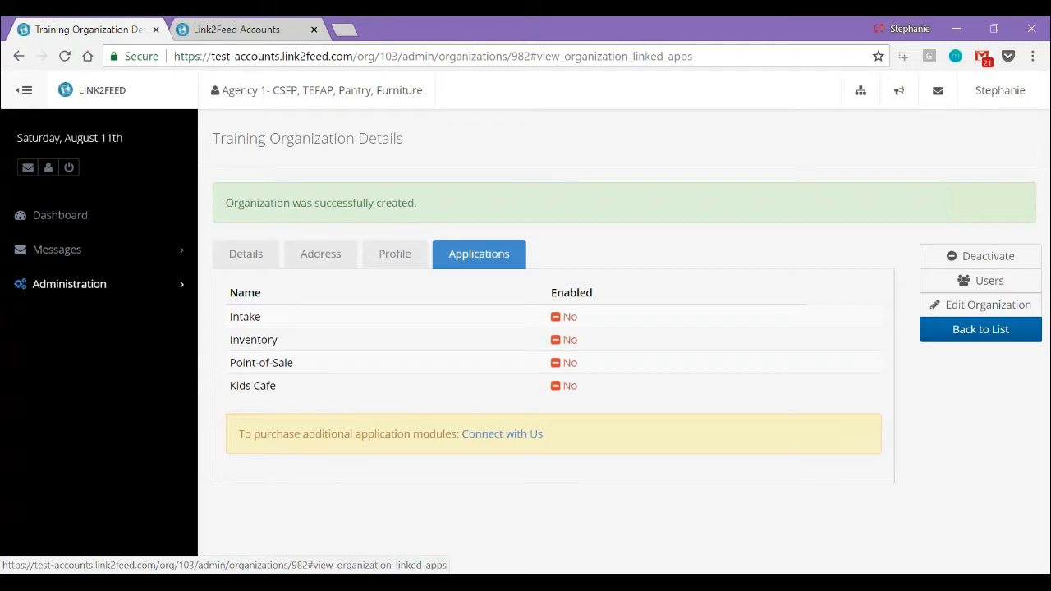
Return to the organization list and open the Agency 4- SNAP intake profile for editing
left_click(942, 336)
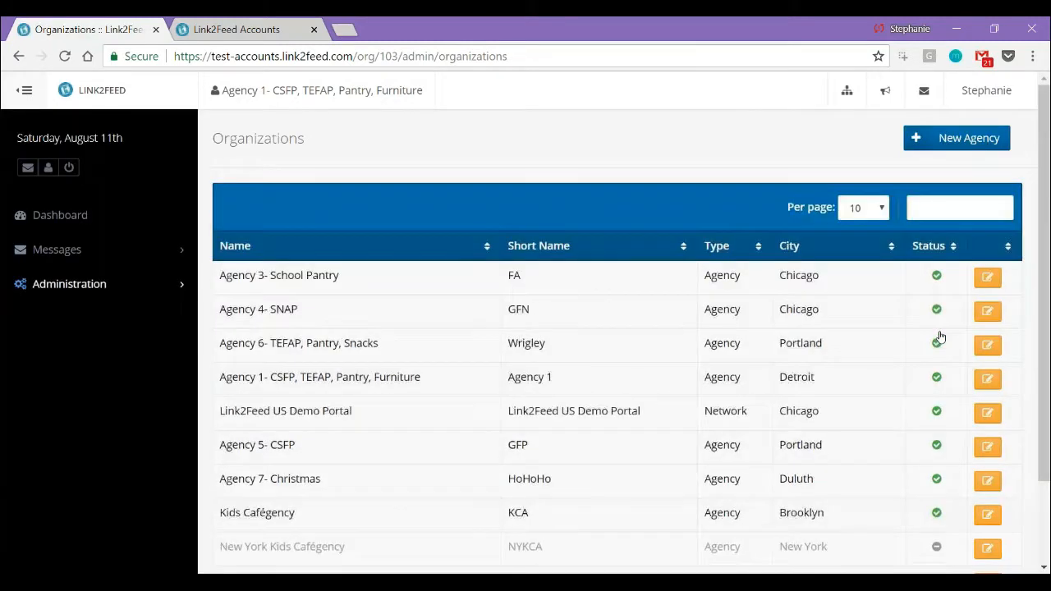
left_click(988, 309)
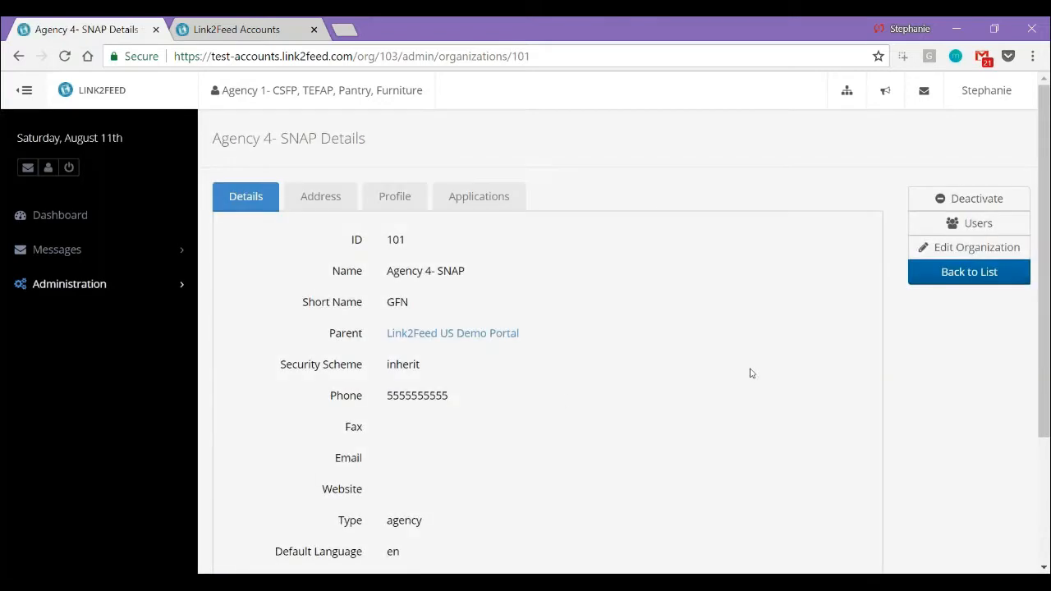
left_click(386, 194)
left_click(320, 267)
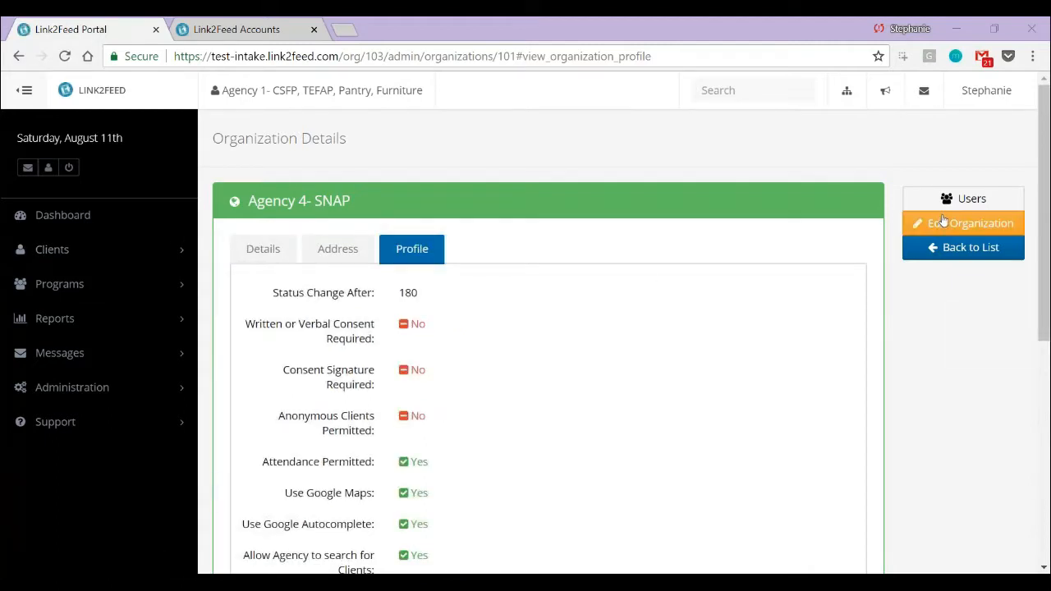
left_click(943, 221)
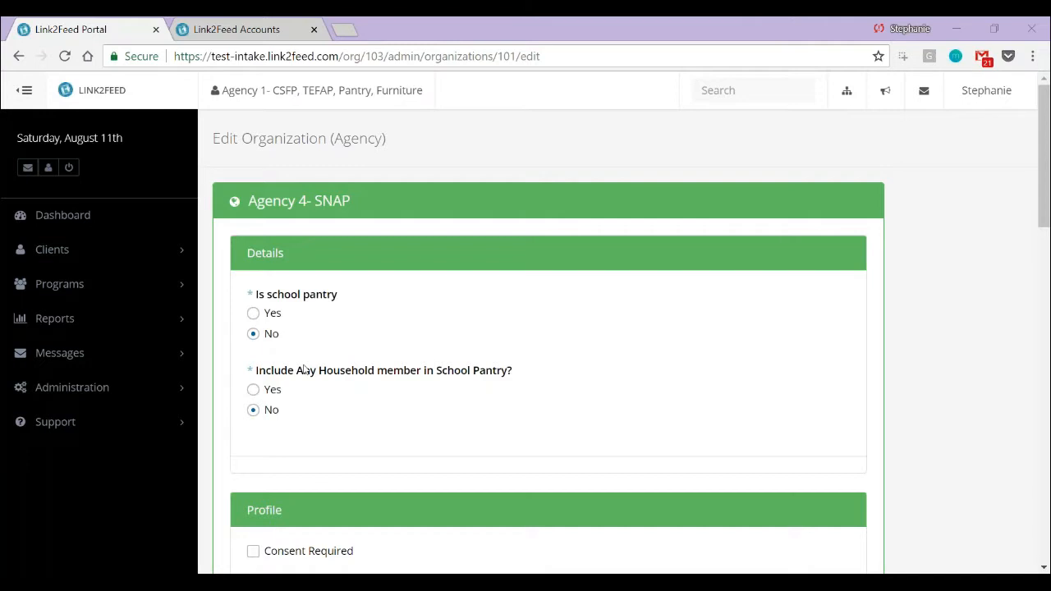
Enable Consent Signature Required in the agency's Profile settings
scroll(305, 359, "down", 1)
scroll(304, 359, "down", 3)
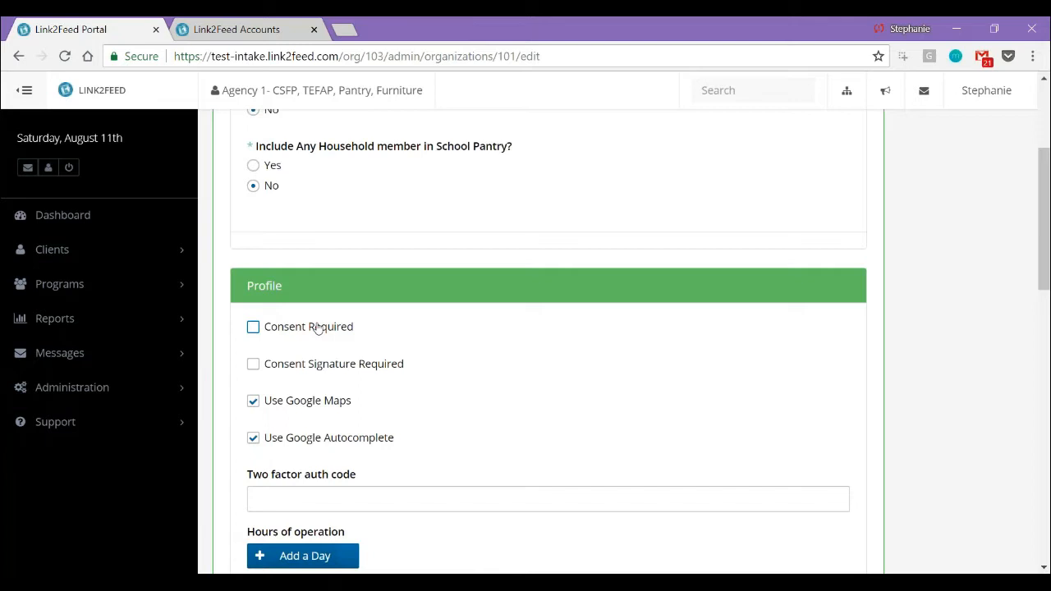
left_click(302, 370)
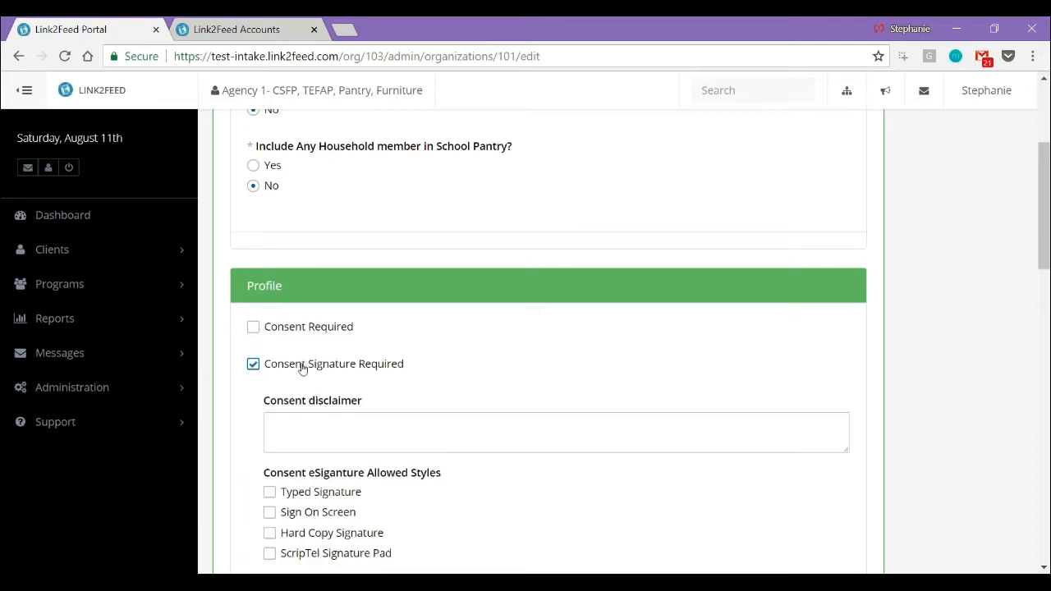
scroll(302, 369, "down", 2)
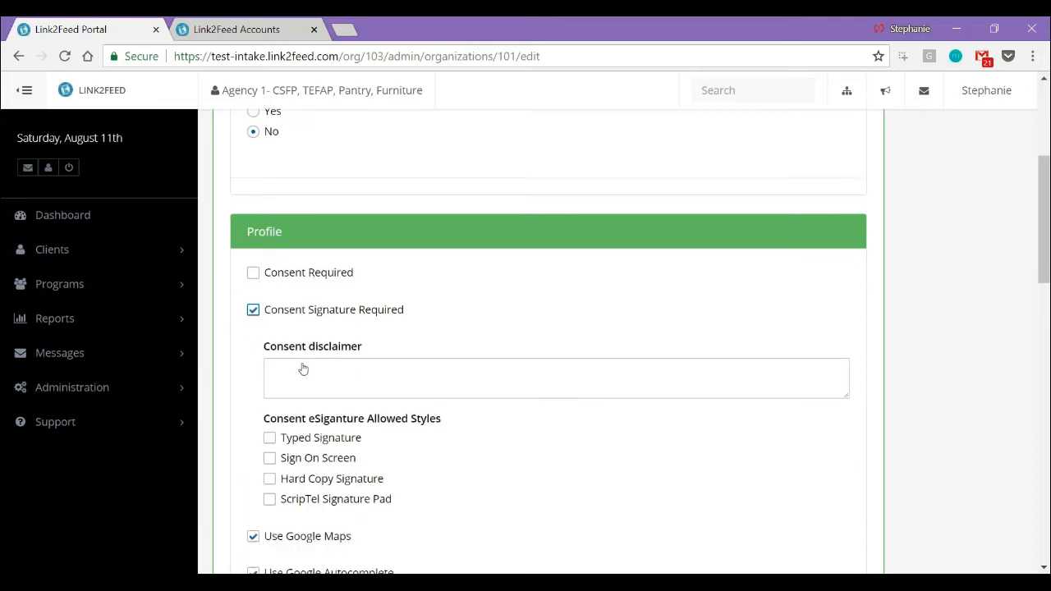
left_click(318, 306)
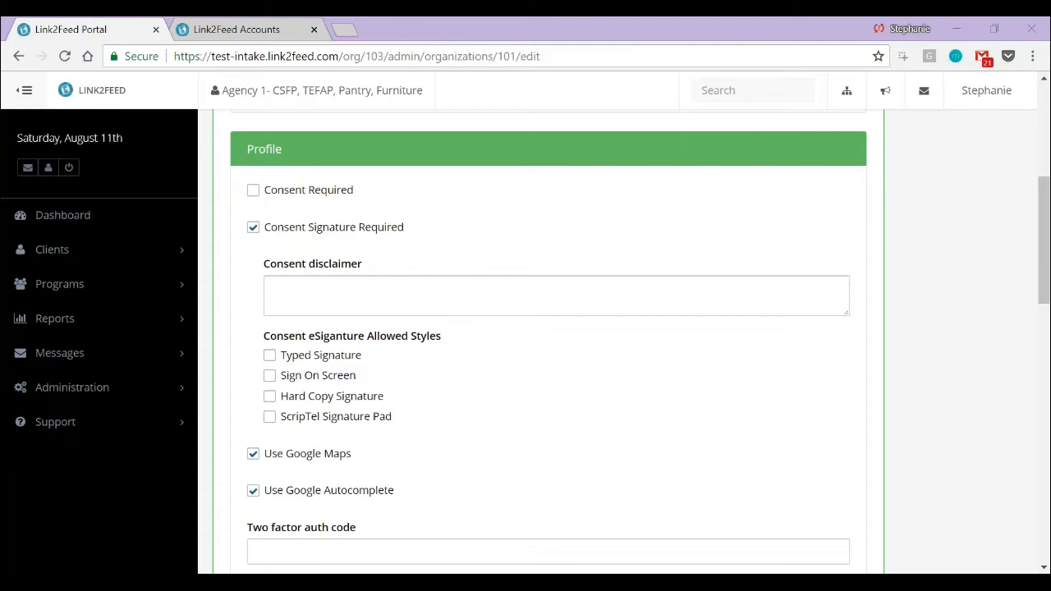
left_click(488, 476)
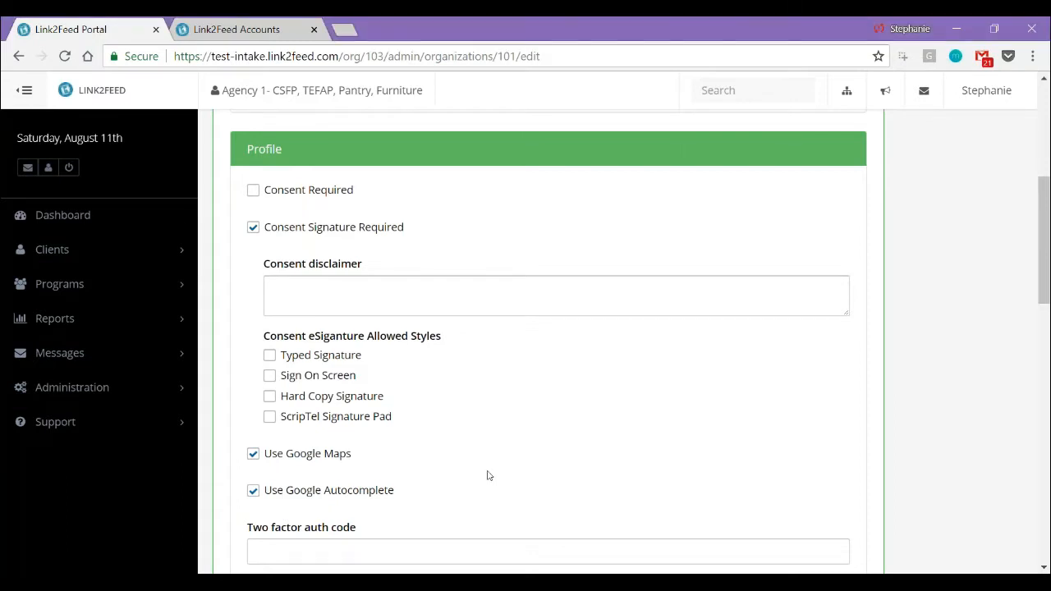
Add a day to the agency's hours of operation and delete that entry again
scroll(488, 477, "down", 1)
scroll(488, 477, "down", 3)
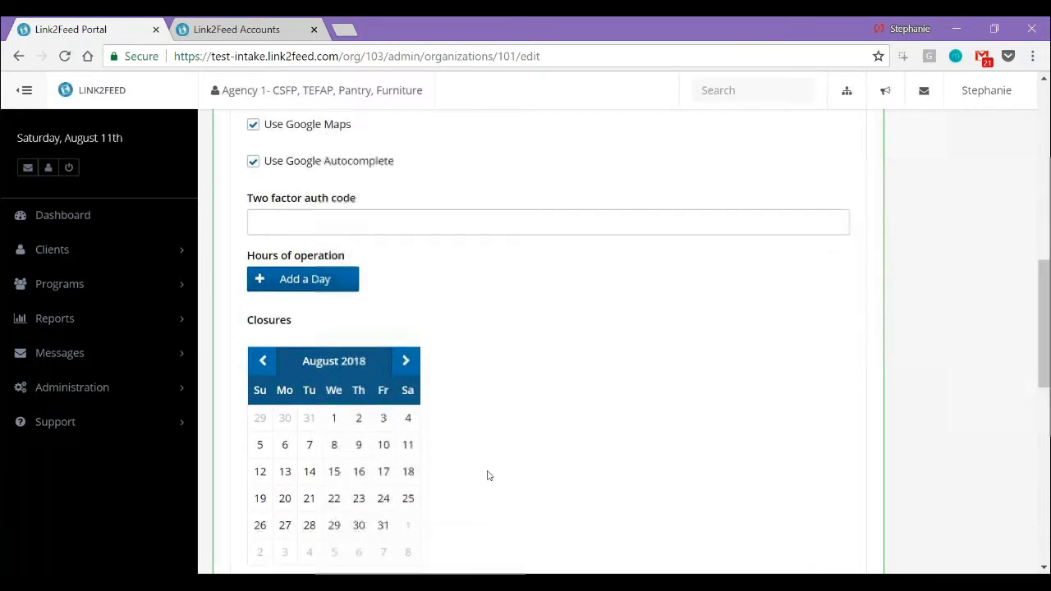
left_click(1, 445)
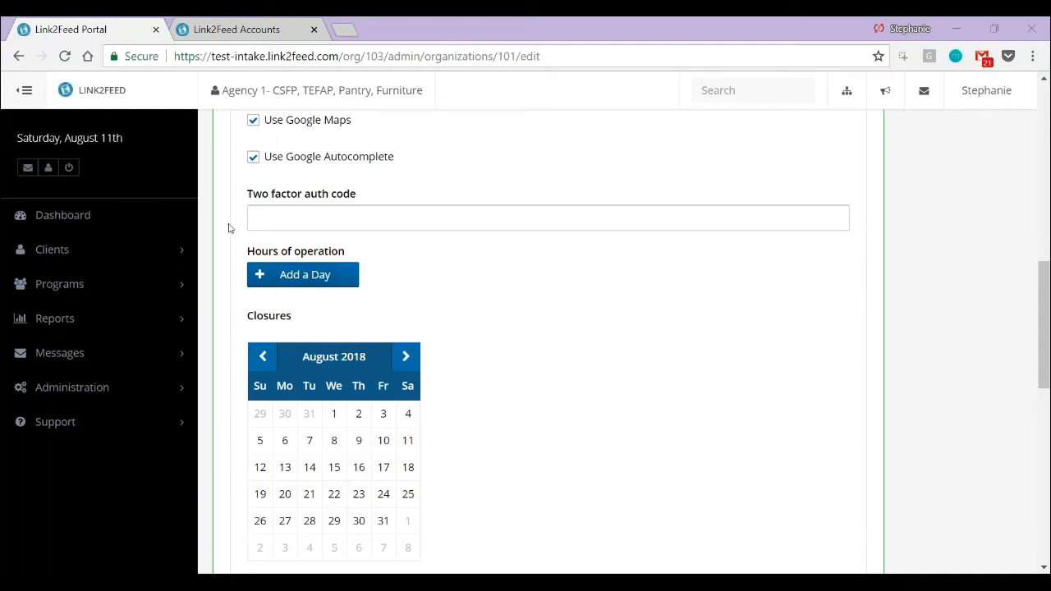
left_click(289, 276)
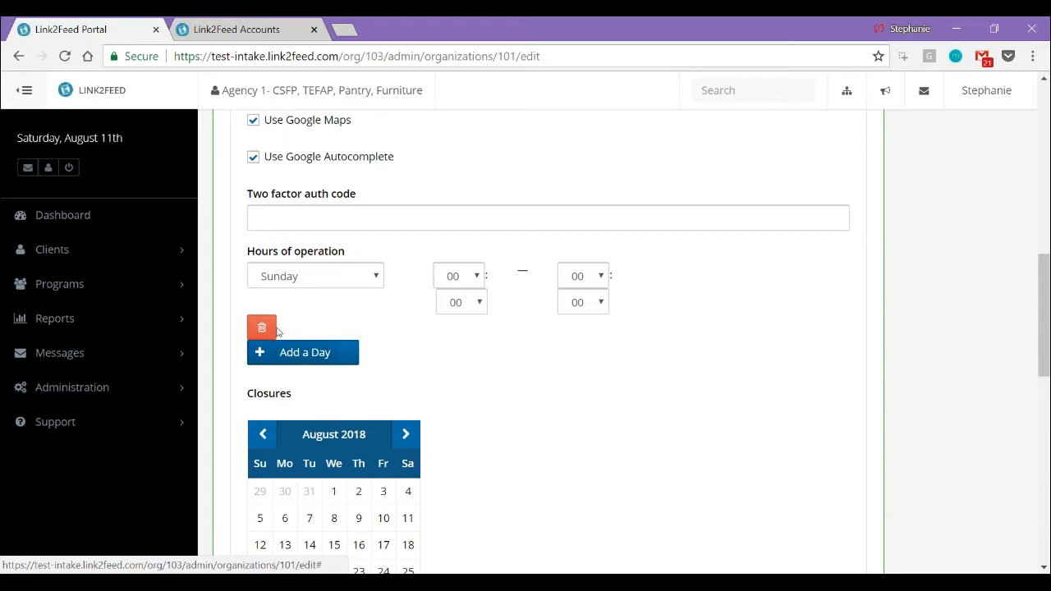
left_click(262, 328)
Mark August 27, 2018 as a closure date for the agency
scroll(265, 331, "down", 2)
scroll(262, 329, "up", 1)
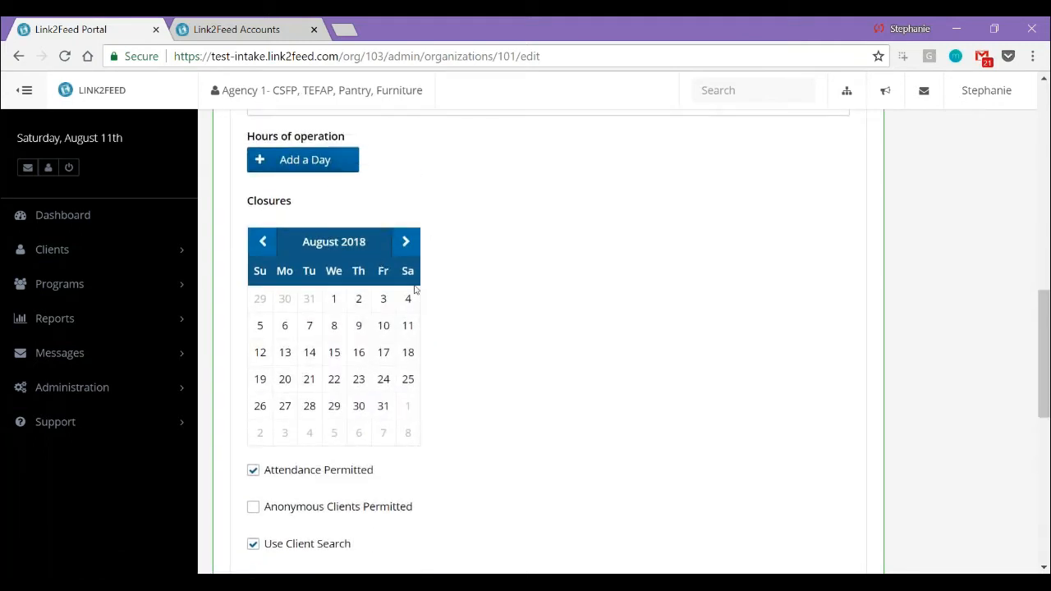
left_click(285, 409)
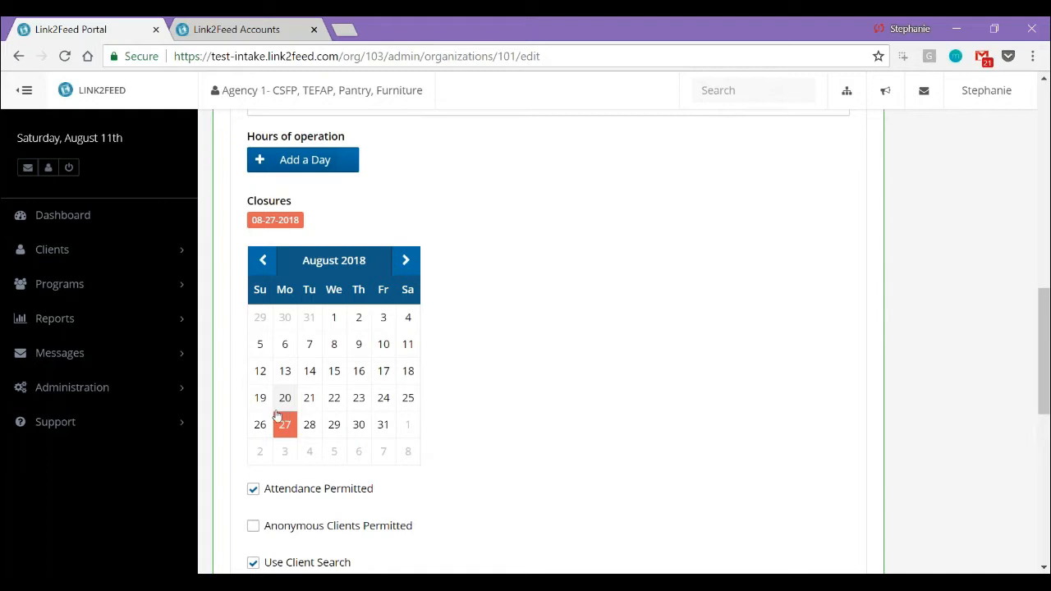
scroll(277, 416, "down", 2)
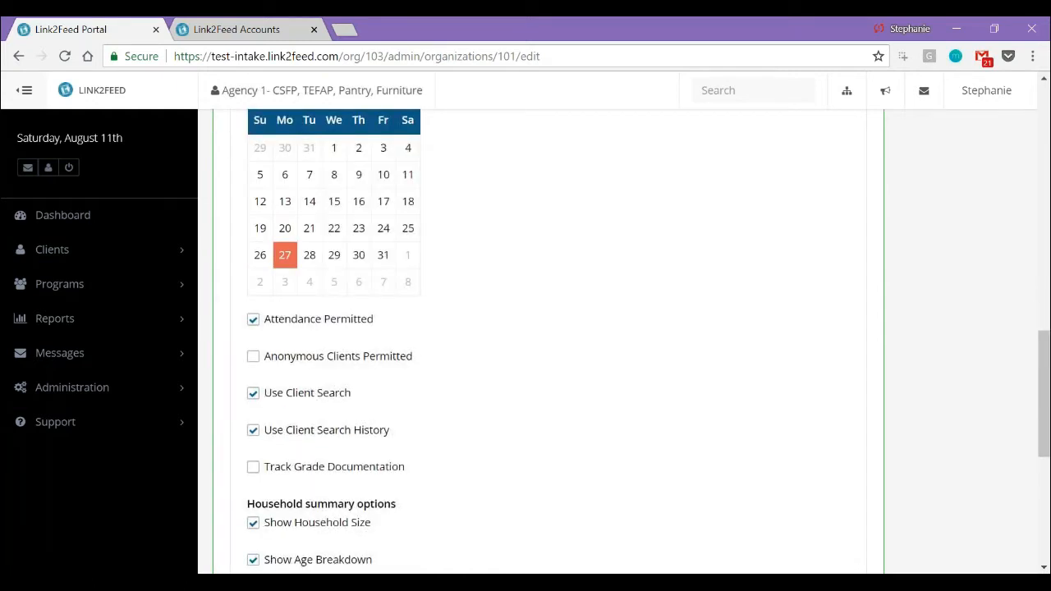
Review the attendance, client search and household summary options, and save the Agency 4- SNAP intake profile
scroll(540, 341, "down", 1)
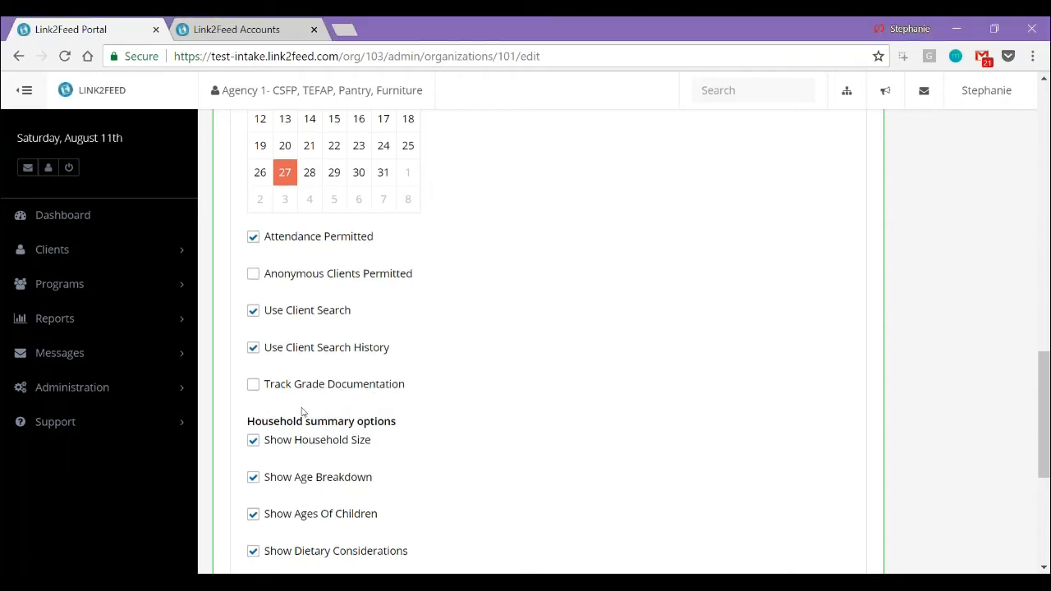
scroll(302, 410, "down", 1)
scroll(380, 419, "down", 2)
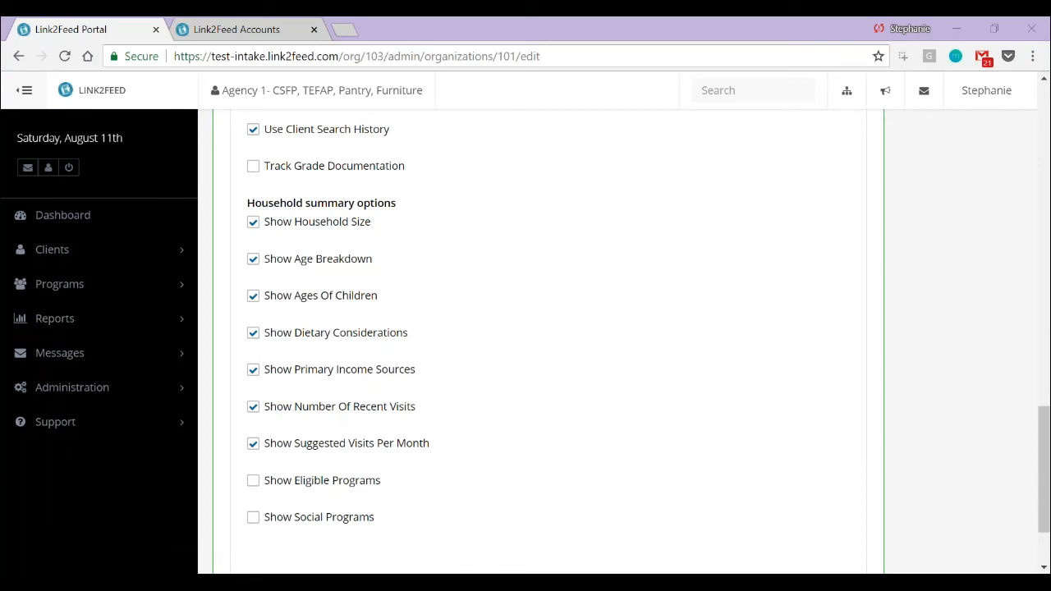
scroll(808, 493, "down", 3)
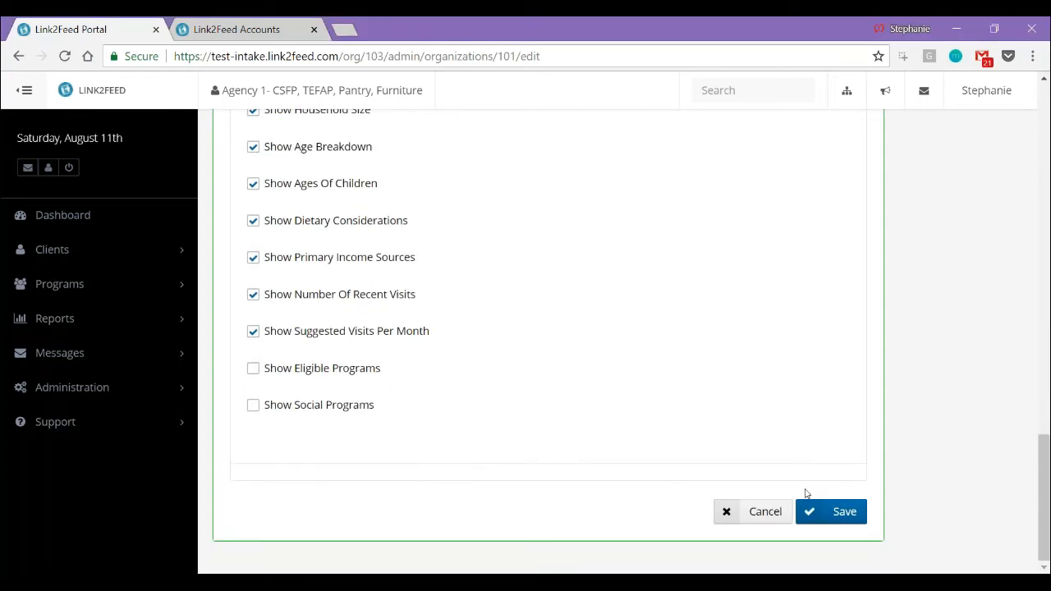
left_click(824, 514)
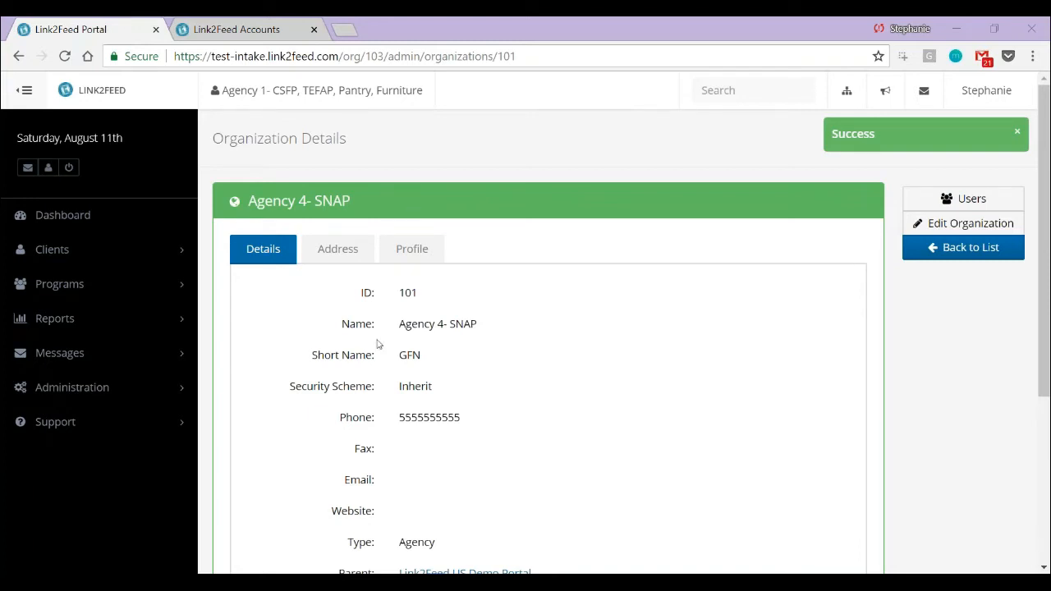
Return to the organization list, deactivate Agency 6- TEFAP, Pantry, Snacks from its details, and activate it again
left_click(42, 386)
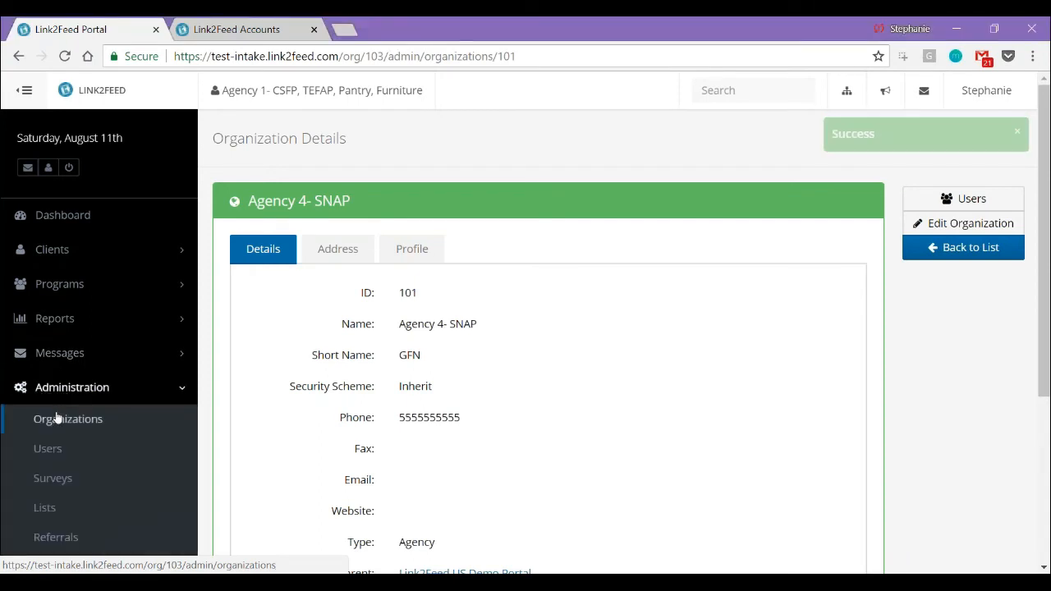
left_click(58, 418)
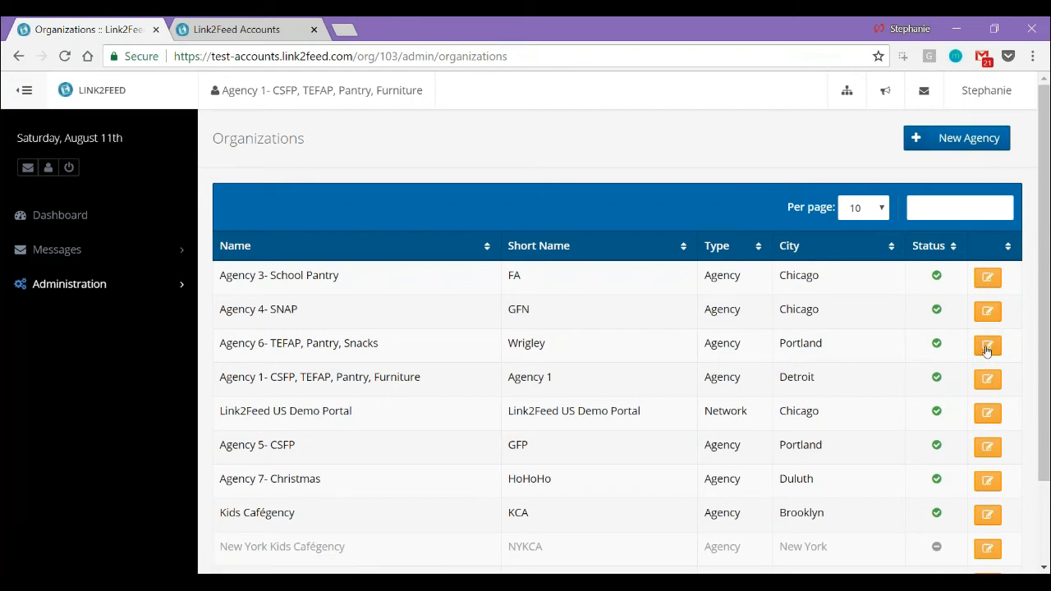
left_click(987, 348)
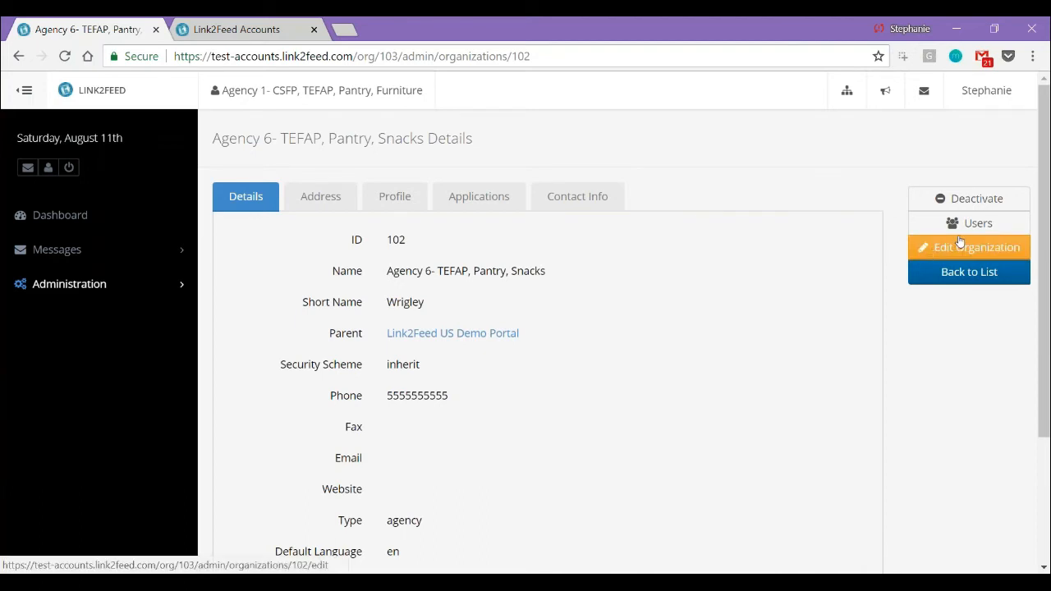
left_click(392, 199)
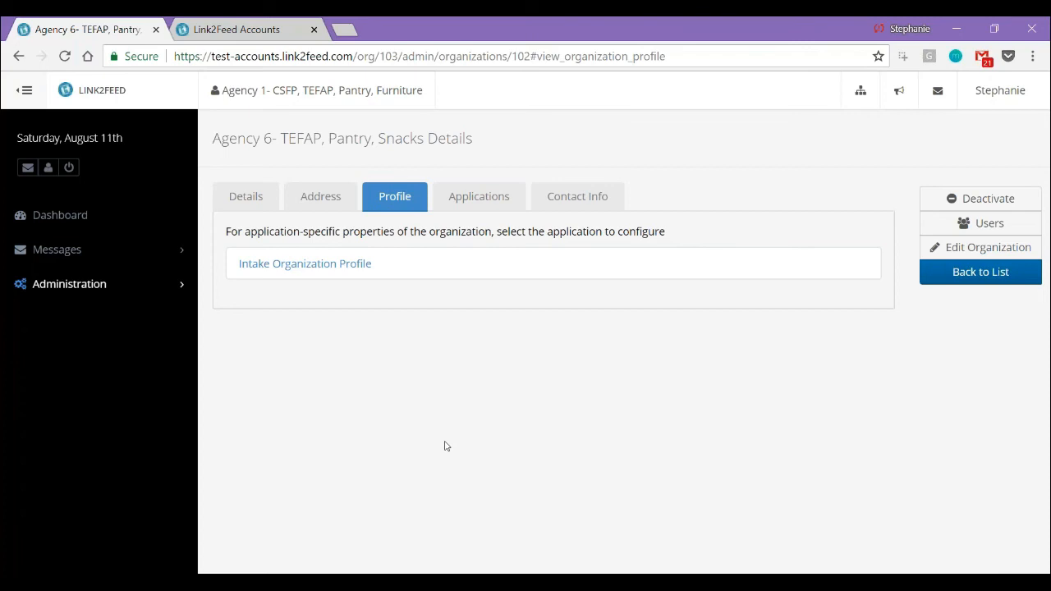
left_click(998, 197)
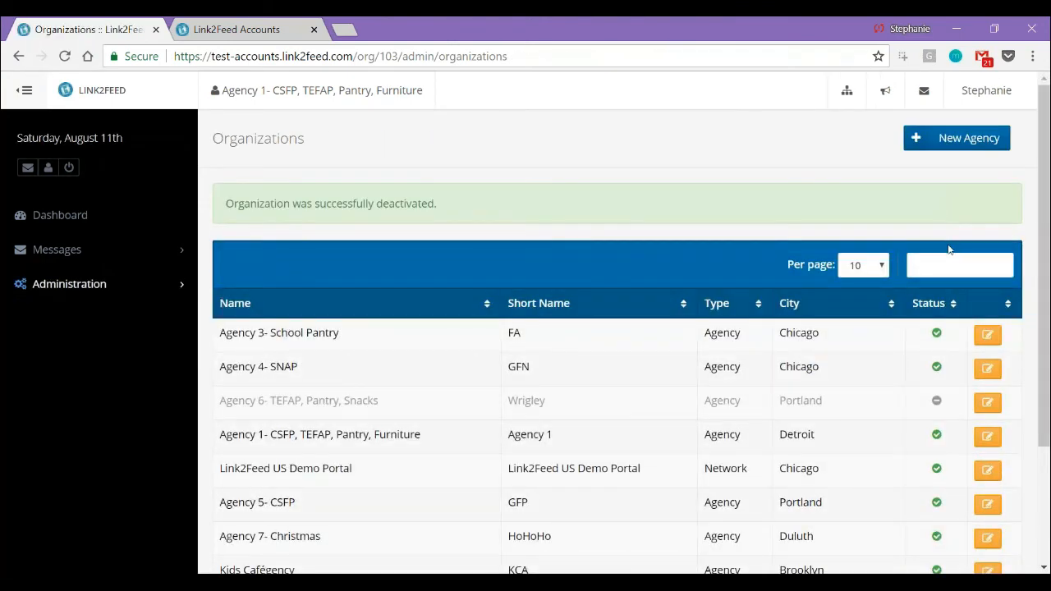
left_click(987, 404)
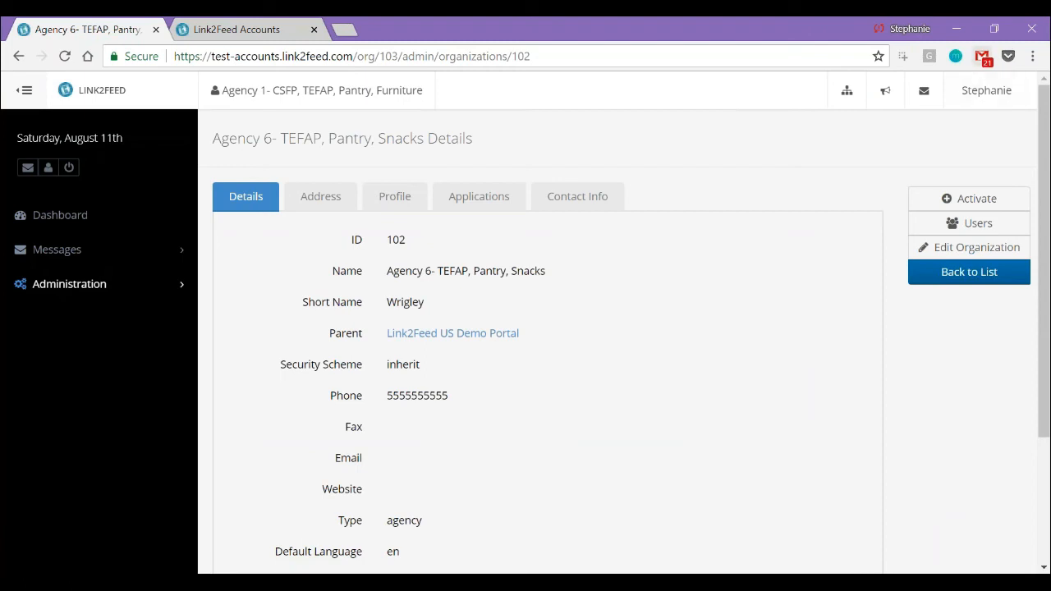
left_click(970, 199)
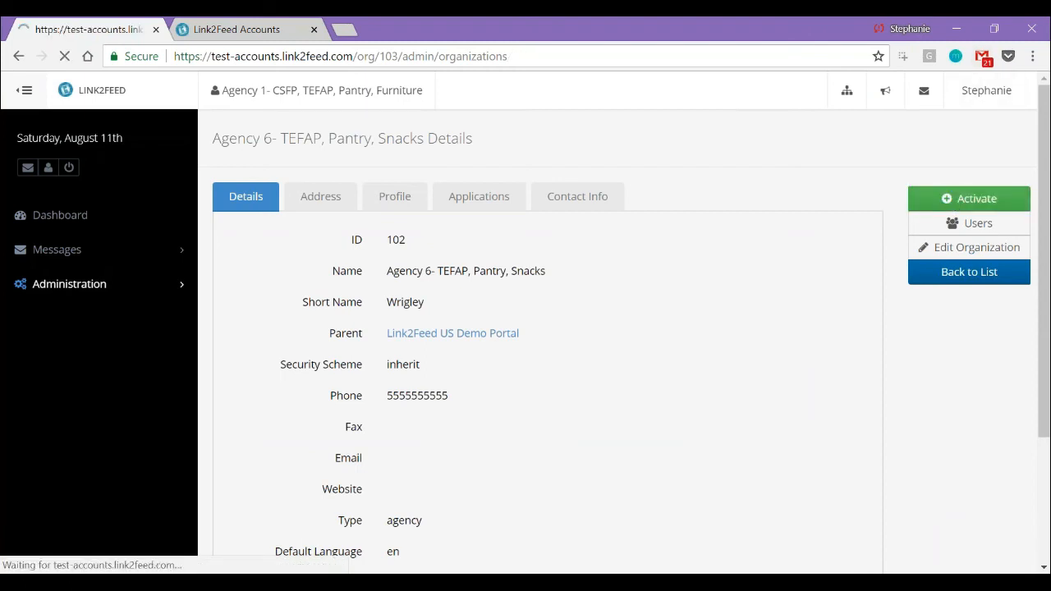